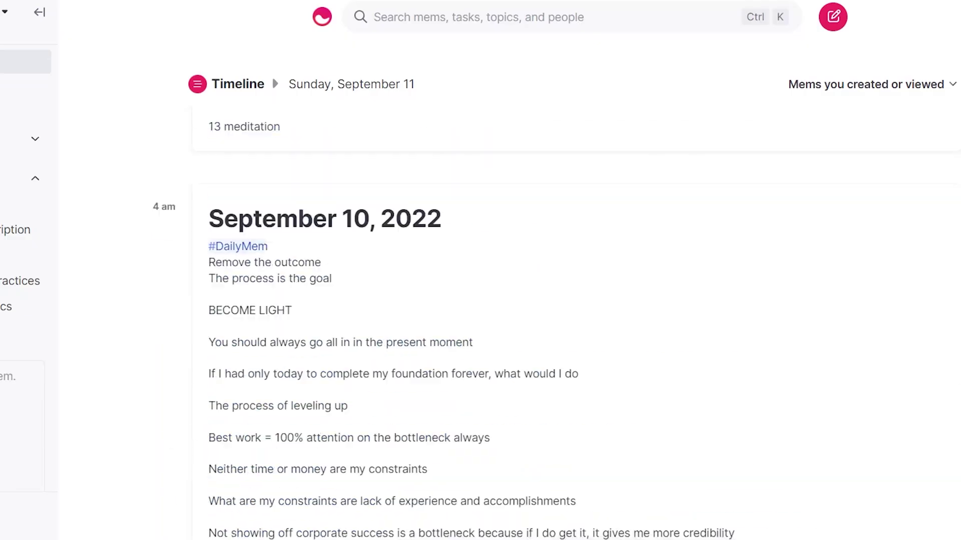
- Scroll the Timeline back through older mems to March and return to the top
scroll(501, 301, "down", 15)
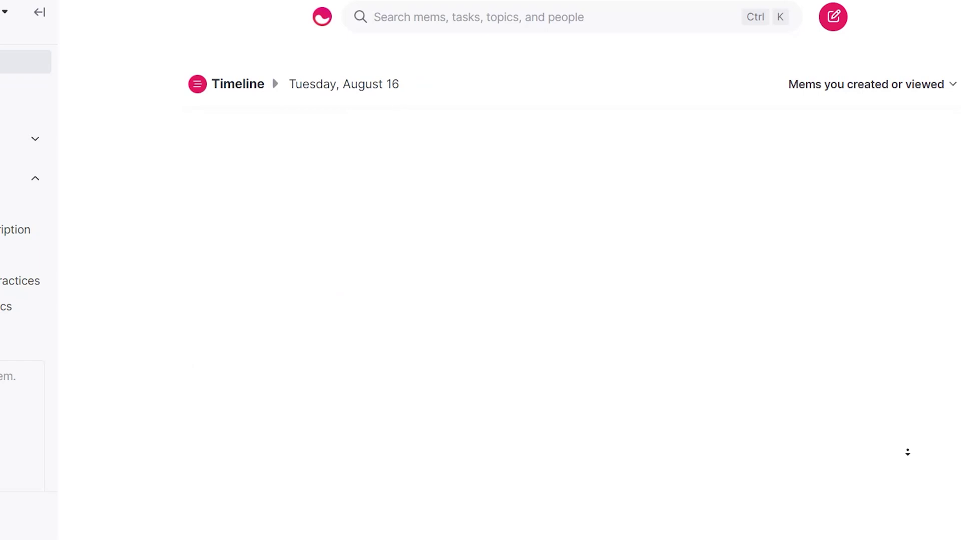
scroll(501, 301, "down", 15)
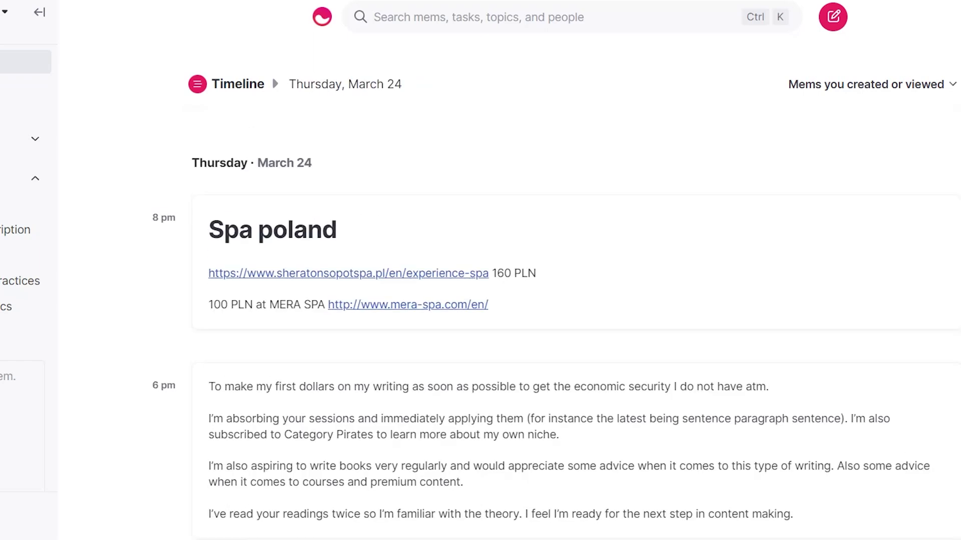
scroll(500, 300, "down", 15)
scroll(501, 300, "down", 10)
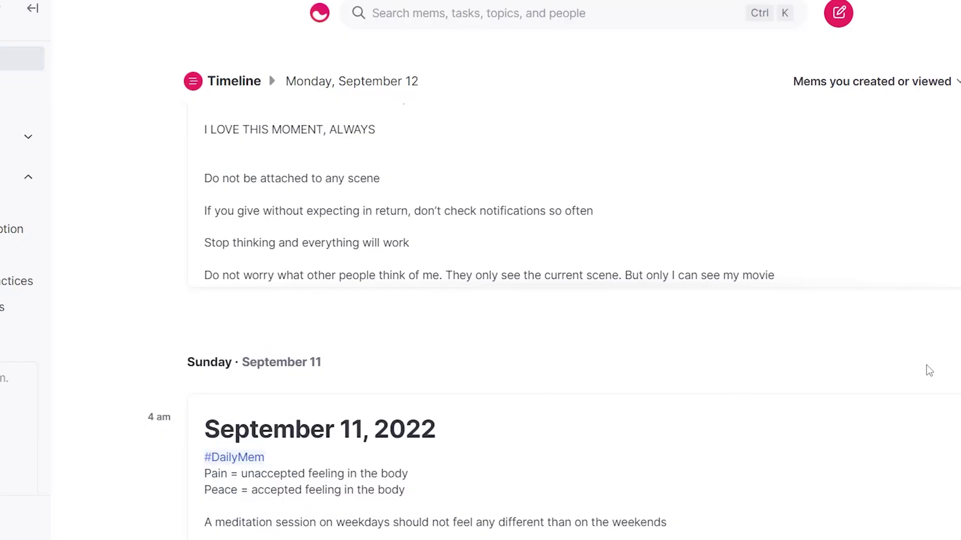
scroll(929, 371, "down", 20)
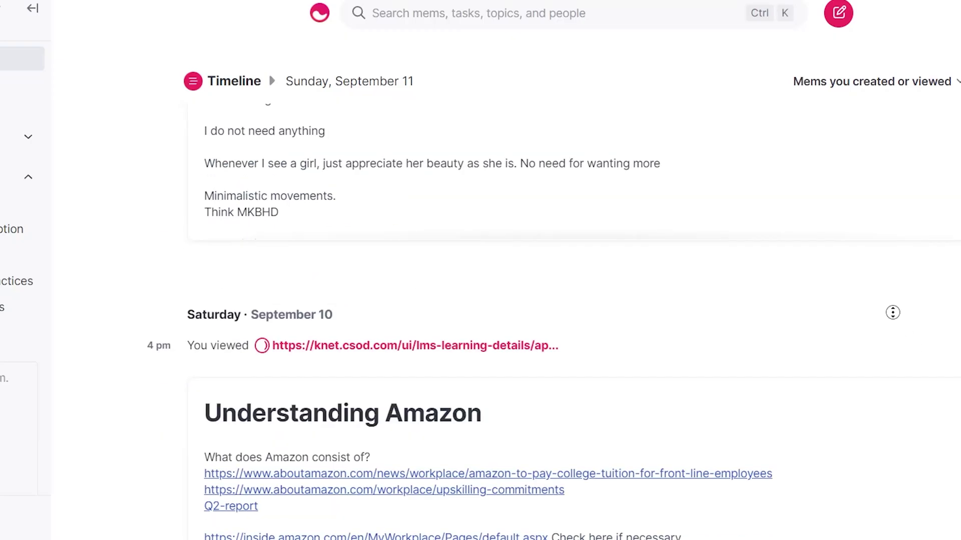
scroll(574, 300, "down", 20)
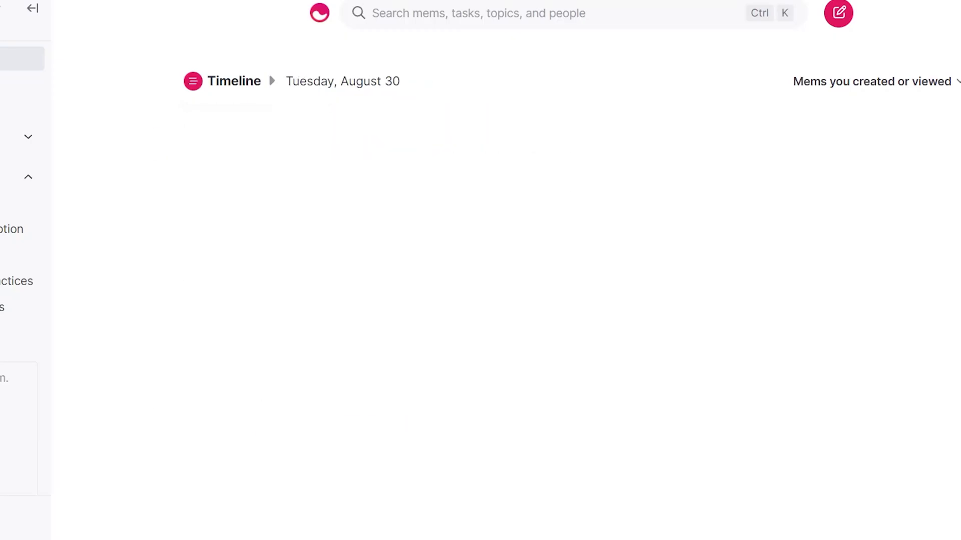
scroll(891, 461, "down", 10)
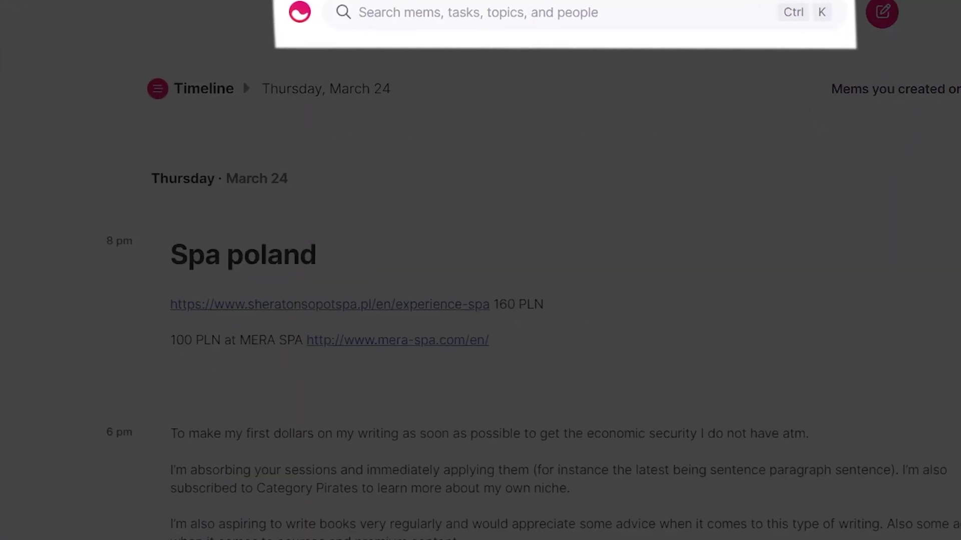
scroll(243, 80, "down", 15)
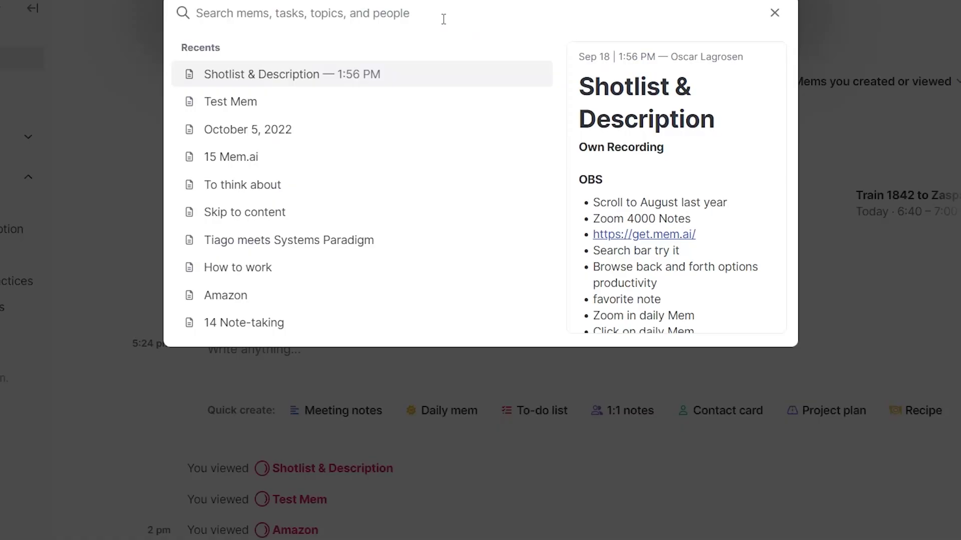
- Search for 'favorite' and browse its full results page
type("favorites")
key("BackSpace")
key("Return")
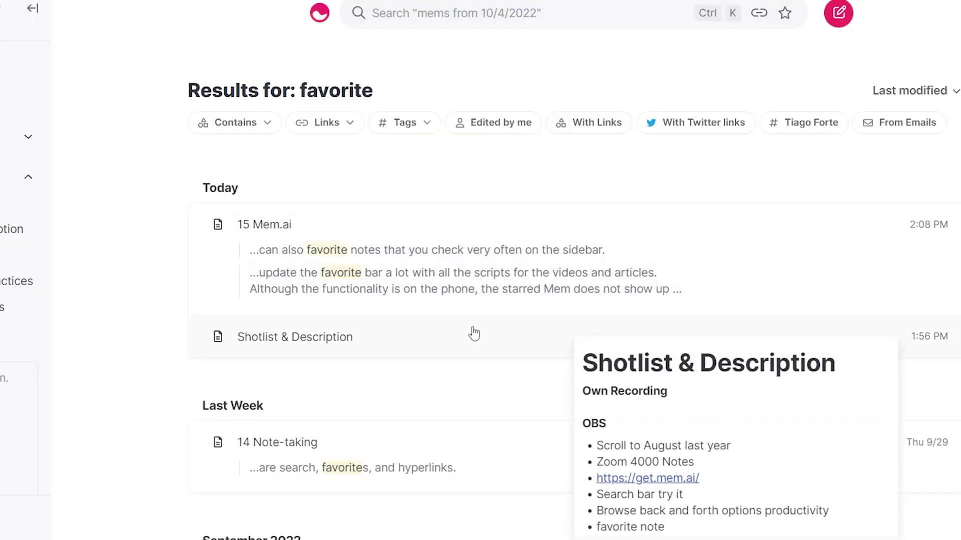
scroll(471, 333, "down", 10)
scroll(733, 316, "down", 12)
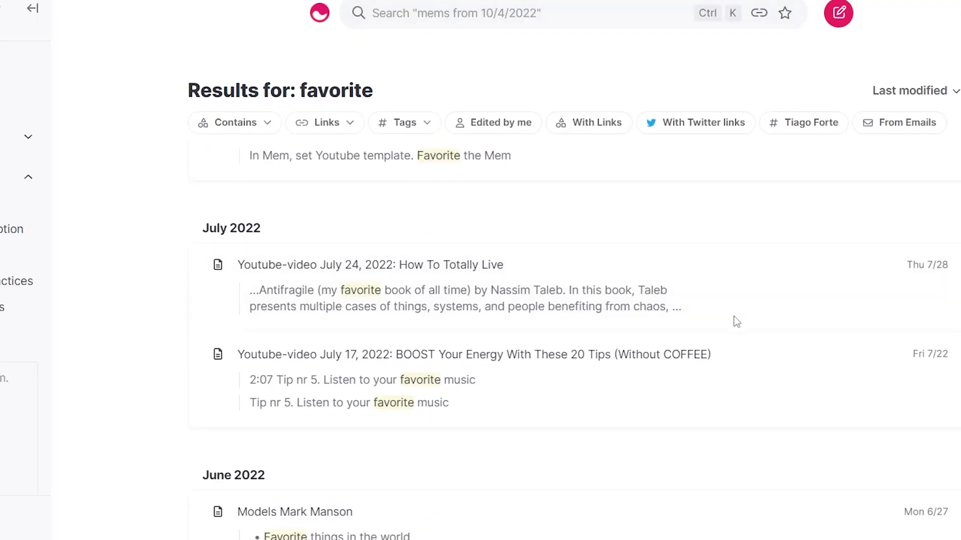
scroll(736, 323, "down", 5)
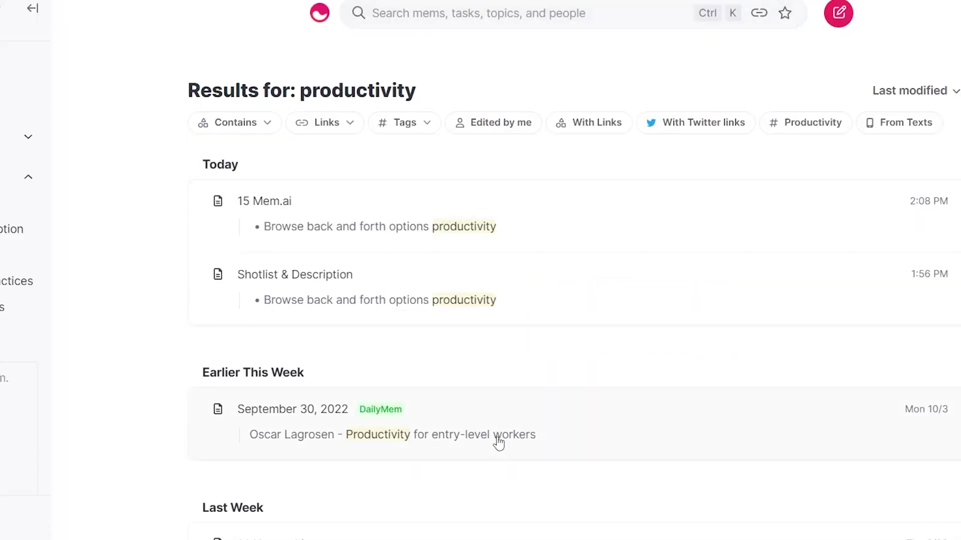
scroll(497, 442, "down", 15)
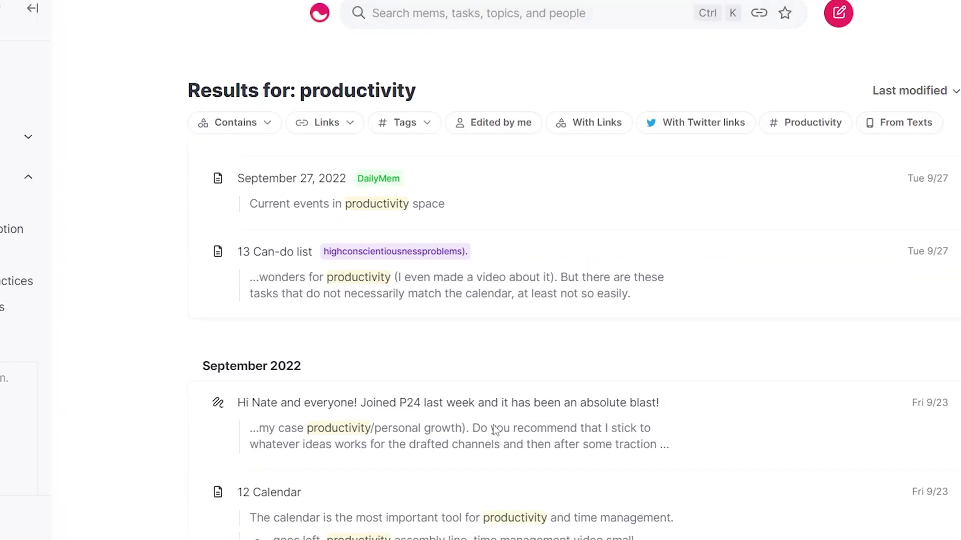
scroll(501, 418, "up", 1)
scroll(502, 419, "up", 3)
scroll(504, 416, "down", 12)
scroll(503, 418, "down", 10)
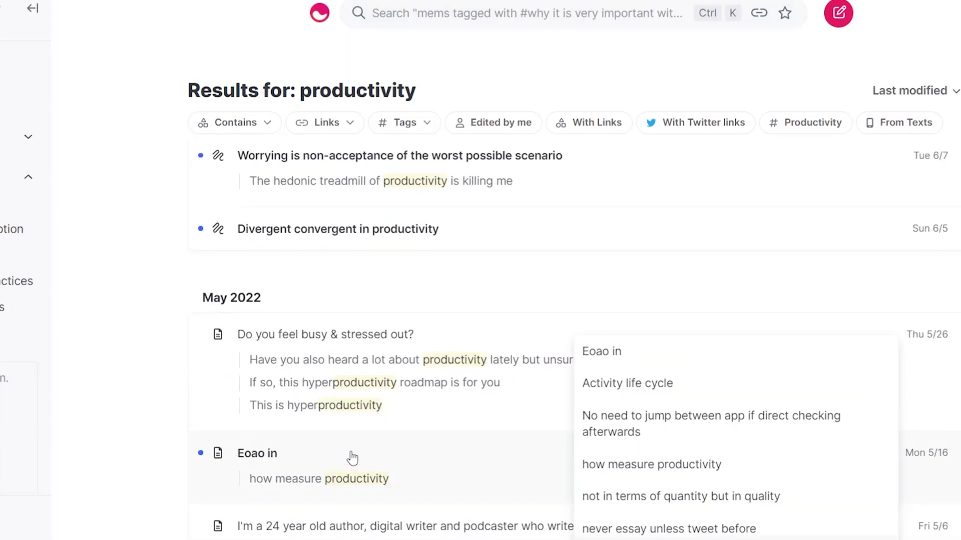
- Open the 'Eoao in mem' result and return, then open the '120 articles before joining mem' result
left_click(349, 457)
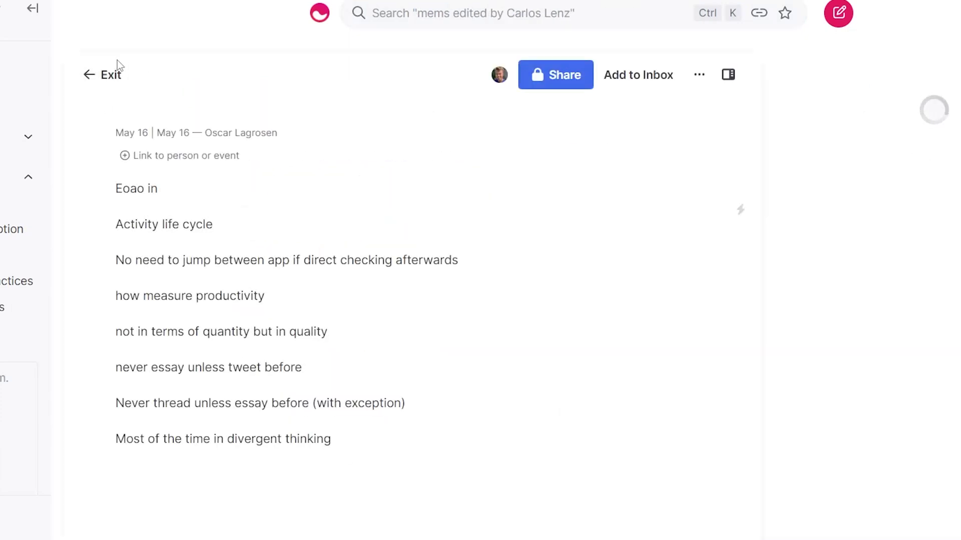
left_click(111, 75)
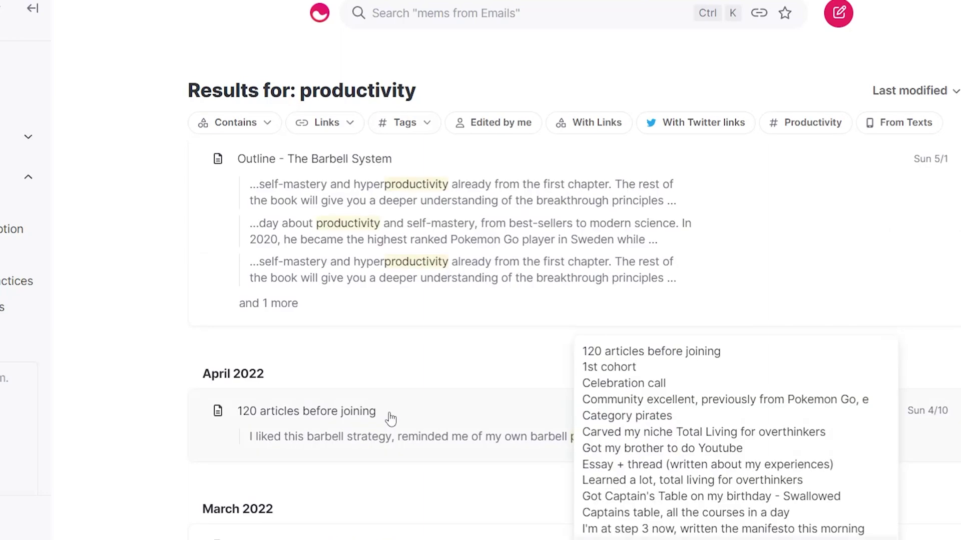
left_click(387, 421)
- Close the current mem and open the mem about trial and error from the results
key("Escape")
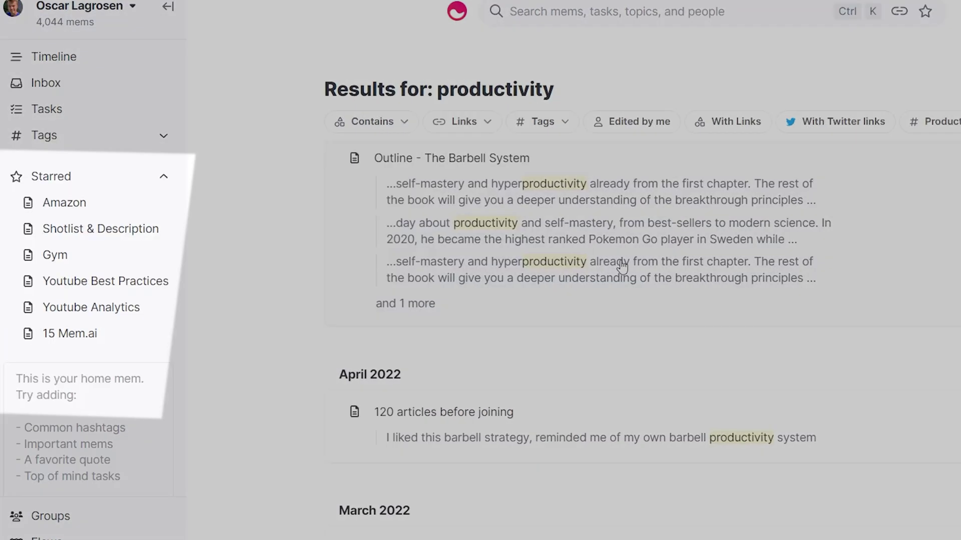
scroll(652, 273, "down", 5)
scroll(651, 273, "down", 3)
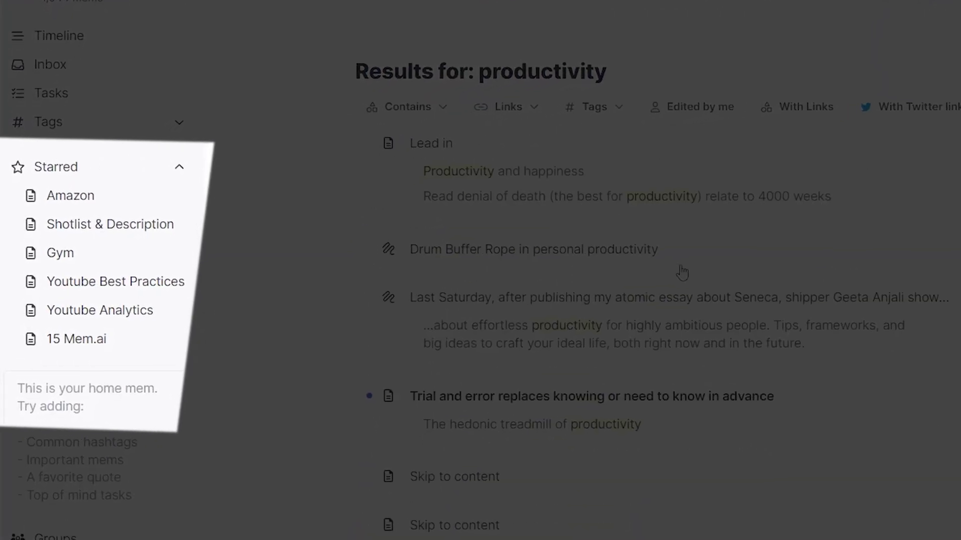
left_click(693, 401)
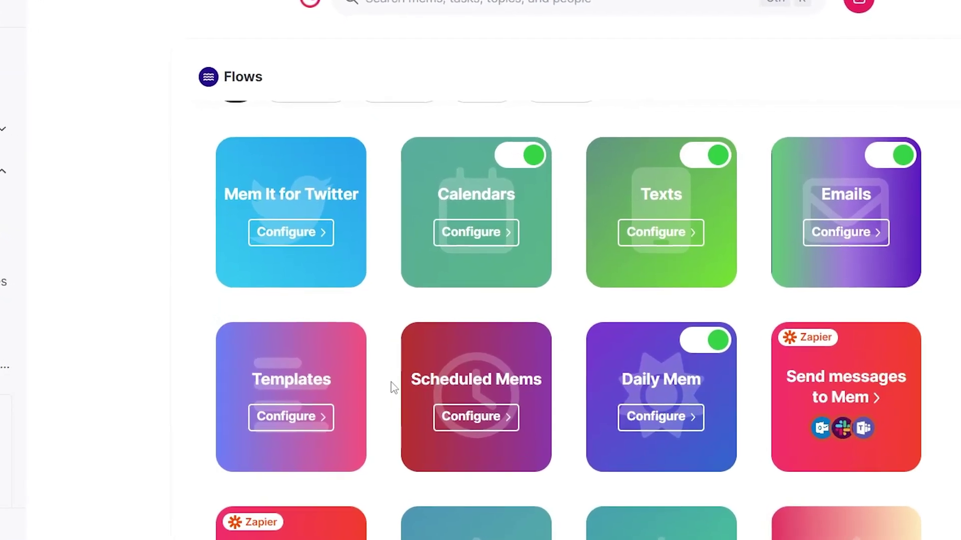
- Open the Daily Mem flow's setup page and scroll through its settings
left_click(660, 417)
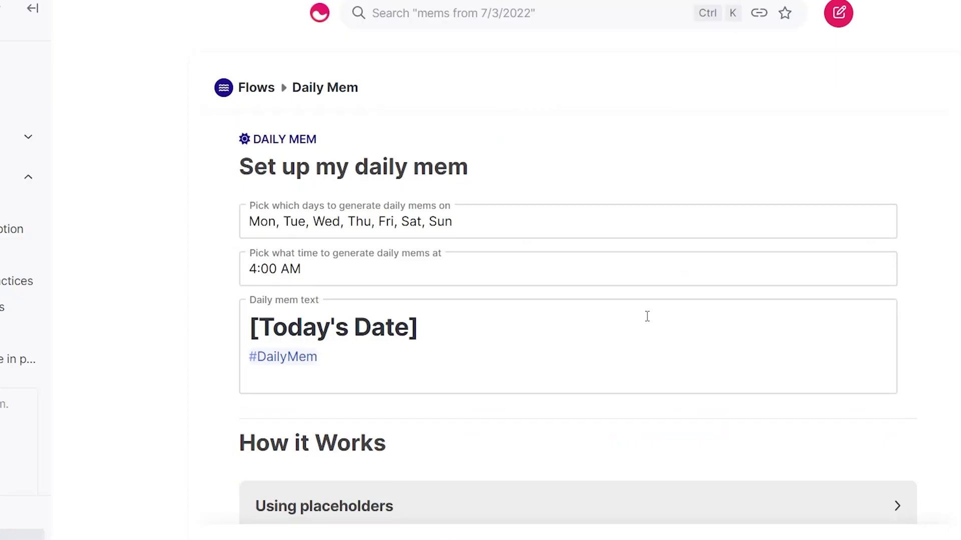
scroll(647, 316, "down", 2)
scroll(647, 316, "up", 2)
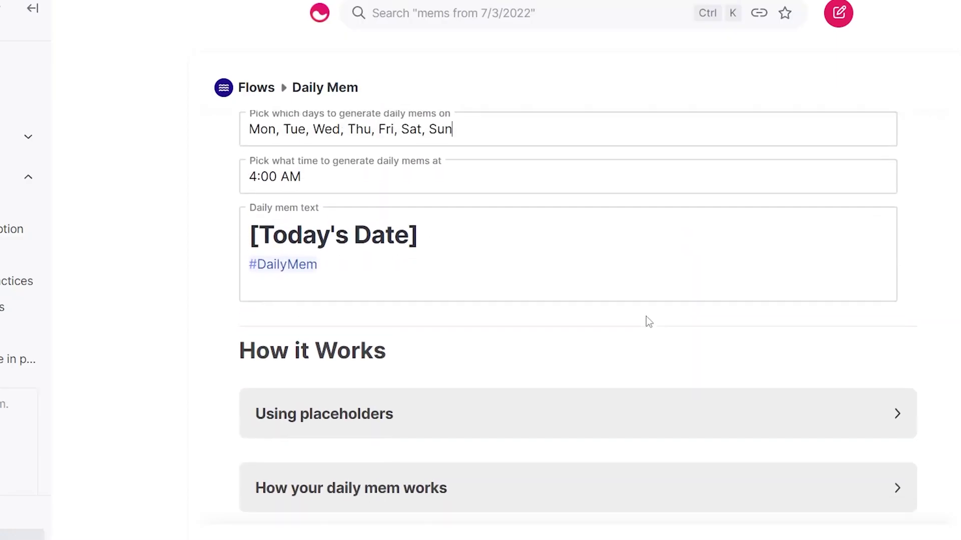
scroll(646, 316, "down", 1)
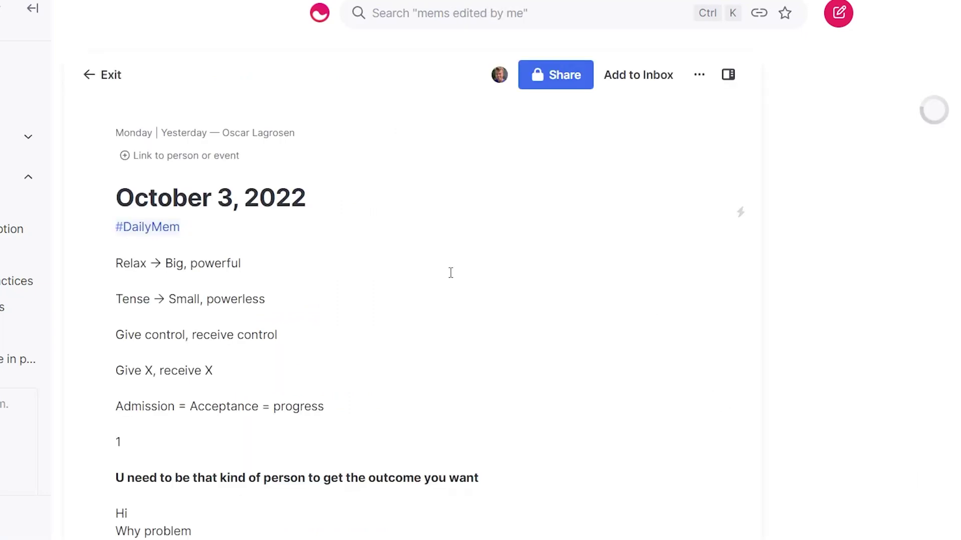
scroll(452, 273, "down", 2)
scroll(452, 274, "up", 1)
scroll(452, 273, "up", 1)
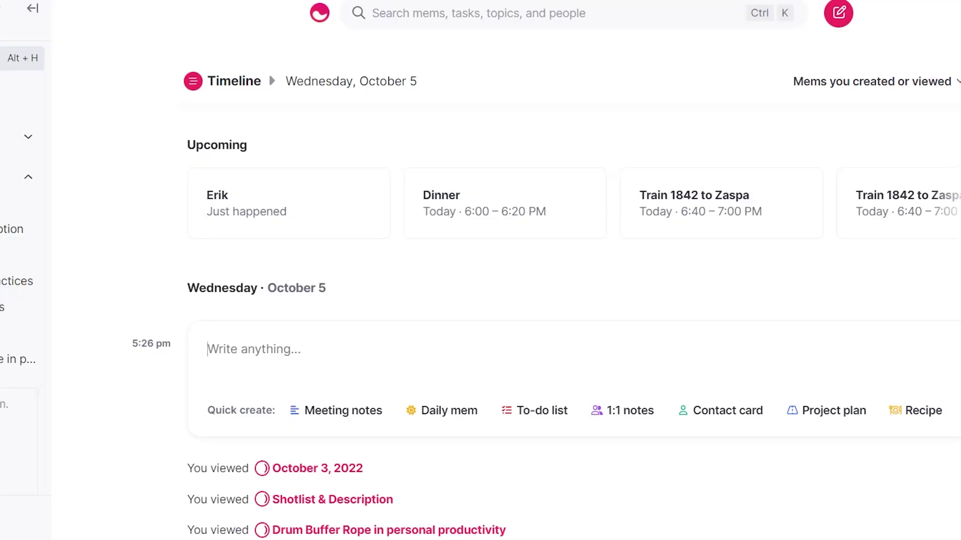
- Type the opening sentence and a # heading, then format 'how', 'create' (underlined) and 'note'
type("This is how easy it is to create a new note")
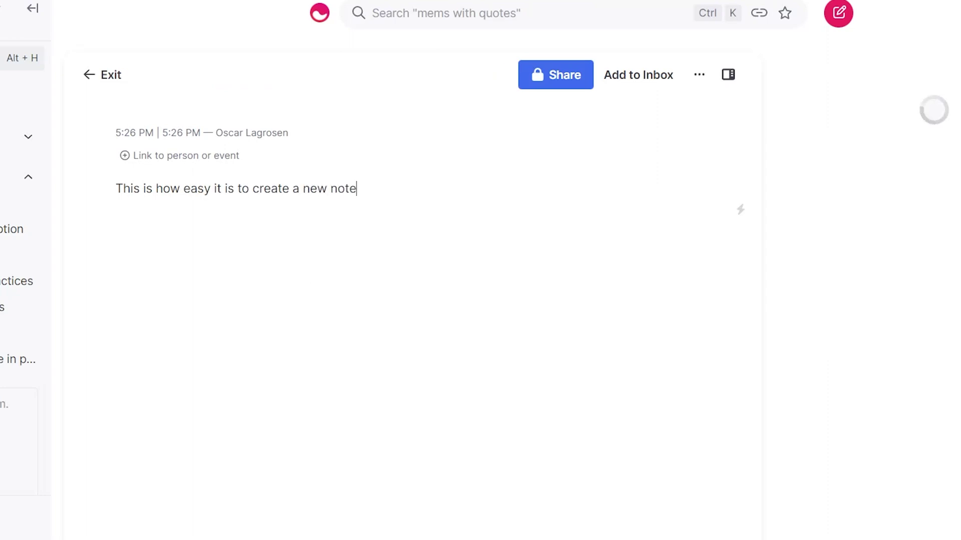
key("Return")
type("#")
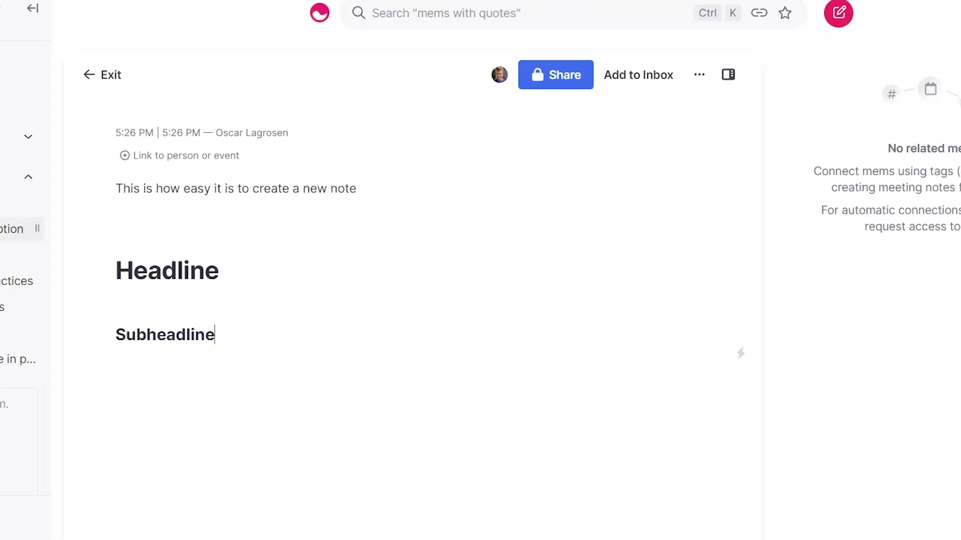
double_click(170, 191)
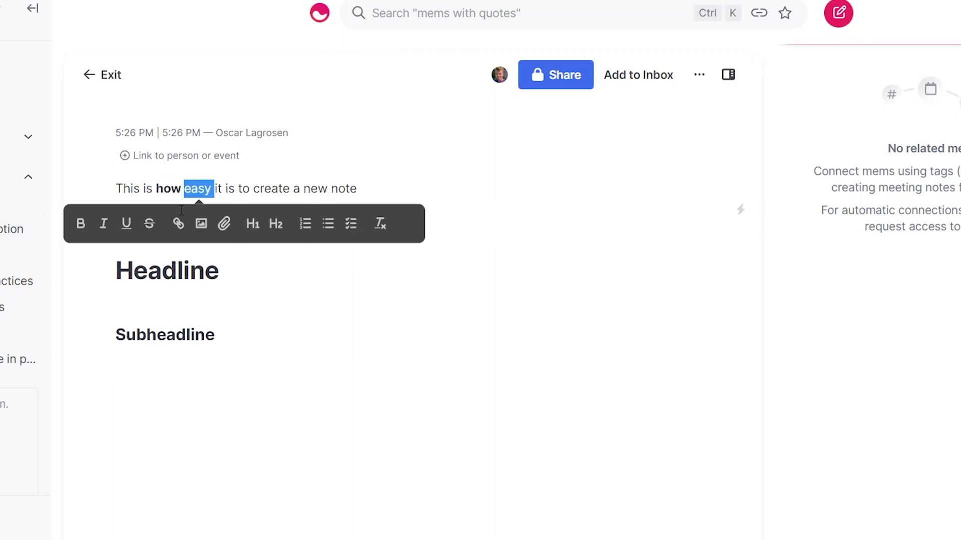
double_click(271, 189)
left_click(156, 224)
double_click(344, 189)
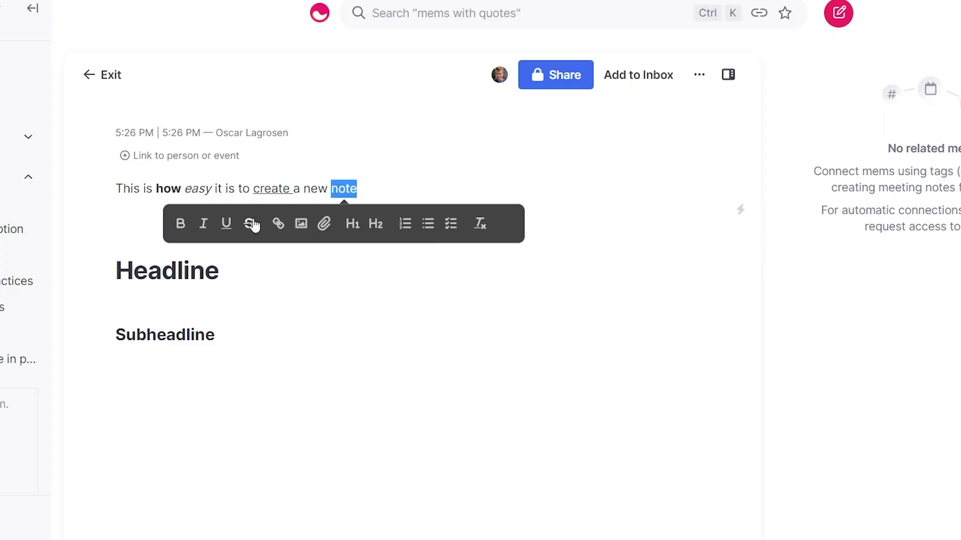
- Add a '- One' bullet and a '[] ' checkbox item below the first sentence
left_click(348, 181)
key("Return")
type("- One")
key("Return")
type("[] Fi")
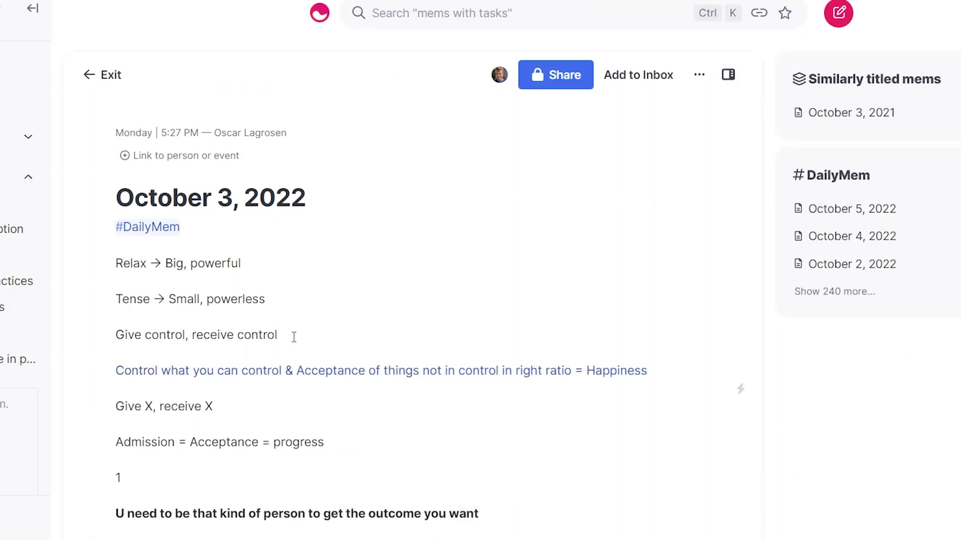
- Preview the linked 'Control what you can control & Acceptance' mem and expand it to full view
left_click(600, 371)
left_click(761, 75)
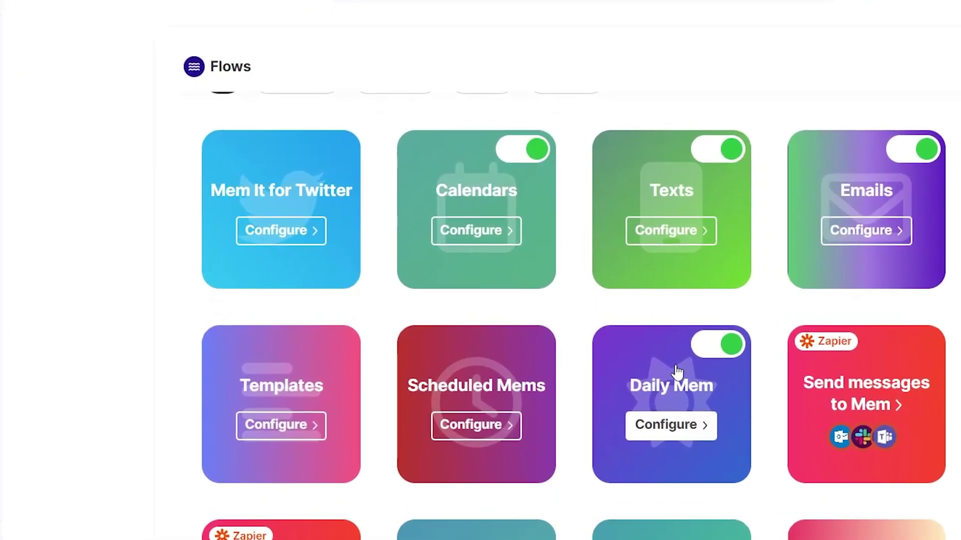
- Open the Youtube template under Flows > Templates, then create a mem for the Dinner event
left_click(318, 407)
left_click(324, 305)
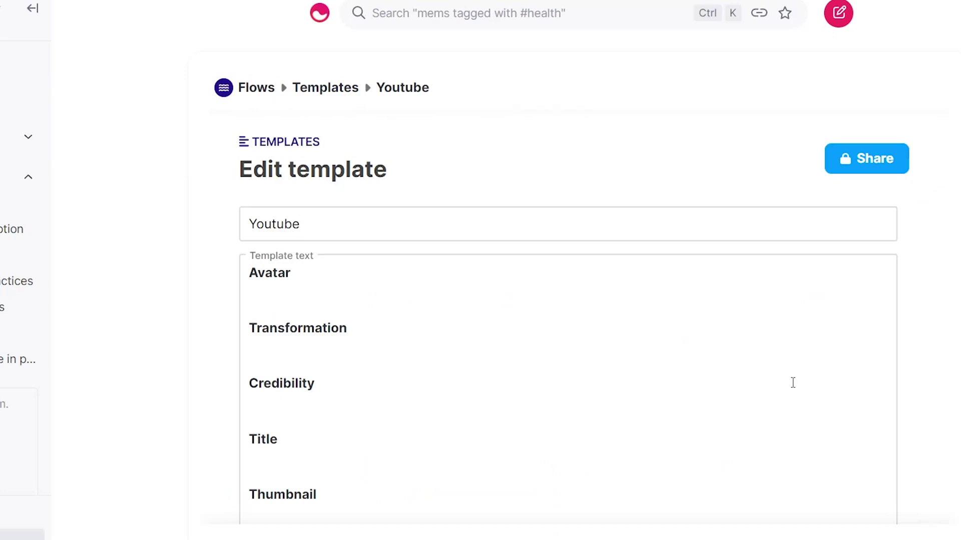
scroll(793, 383, "down", 4)
scroll(793, 383, "up", 1)
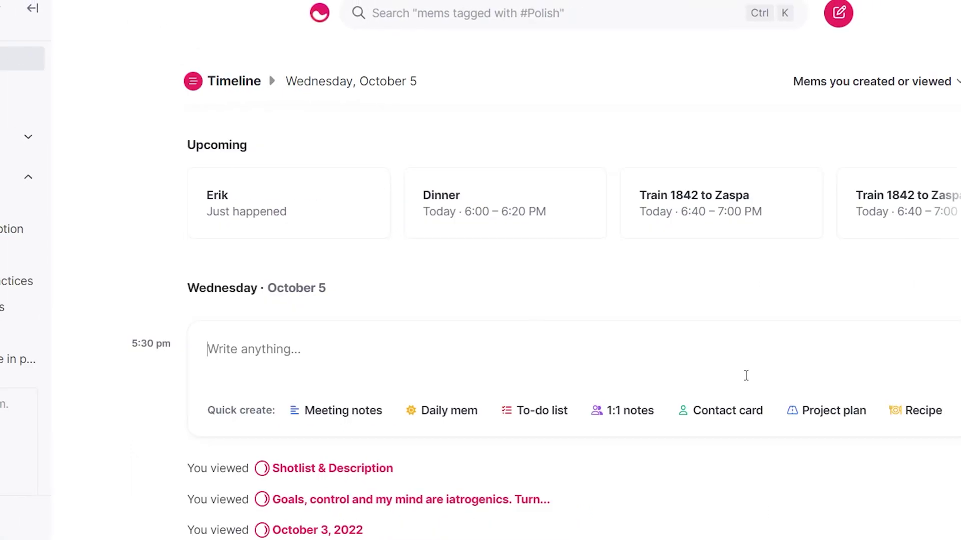
left_click(478, 207)
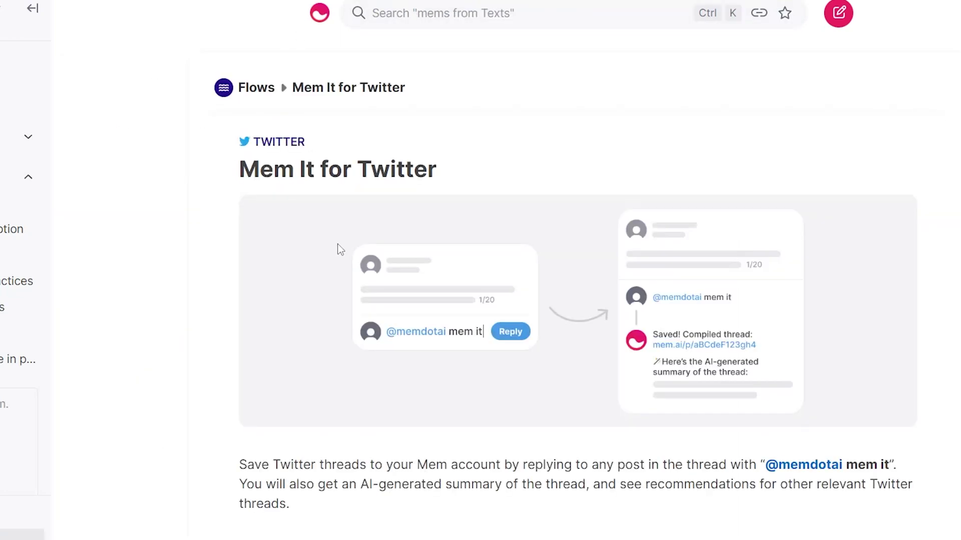
scroll(340, 250, "down", 2)
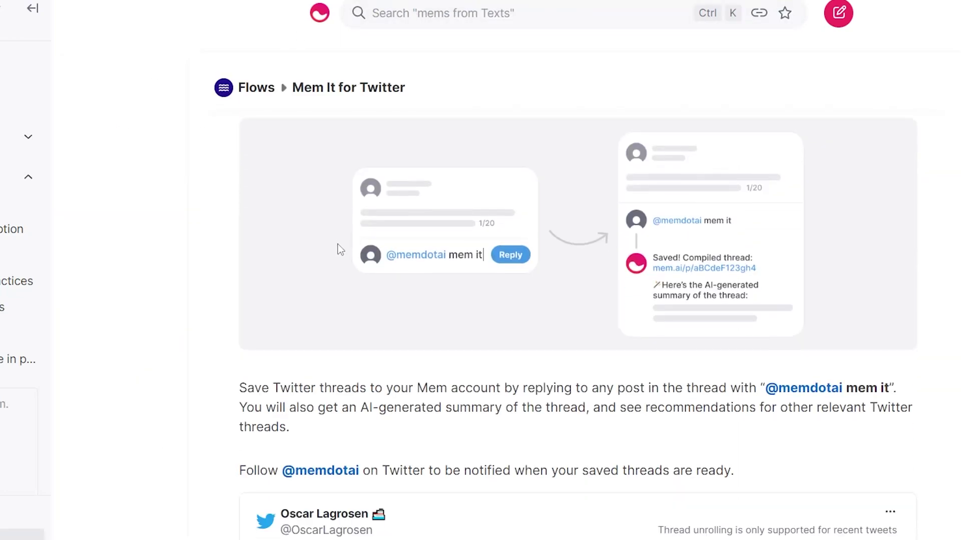
- Scroll through the Twitter, Emails and Texts flow pages
scroll(339, 245, "up", 2)
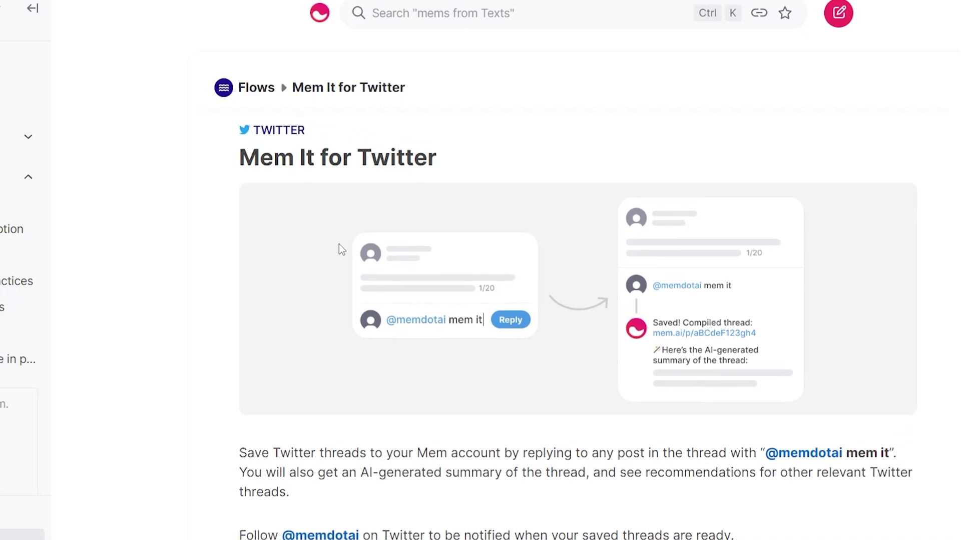
scroll(48, 210, "down", 2)
scroll(405, 283, "down", 1)
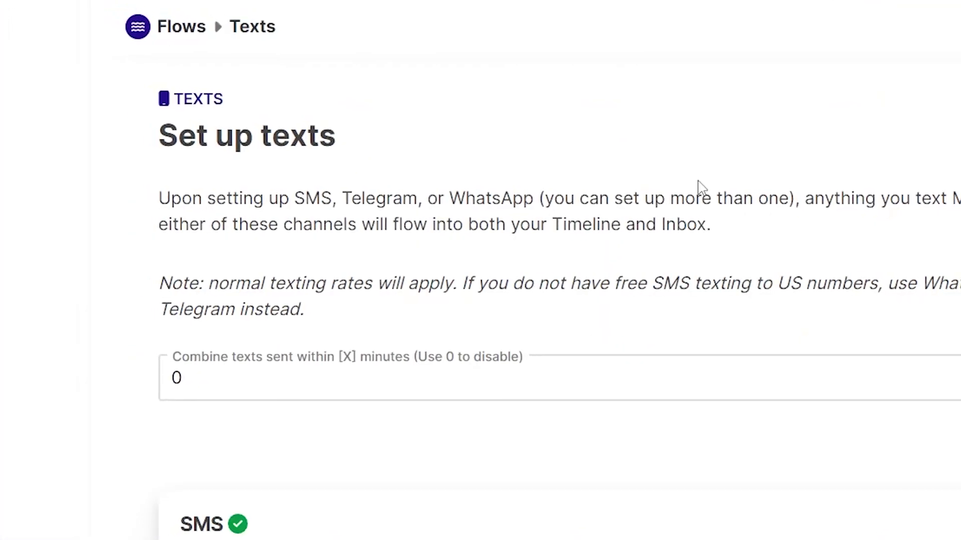
scroll(691, 189, "down", 5)
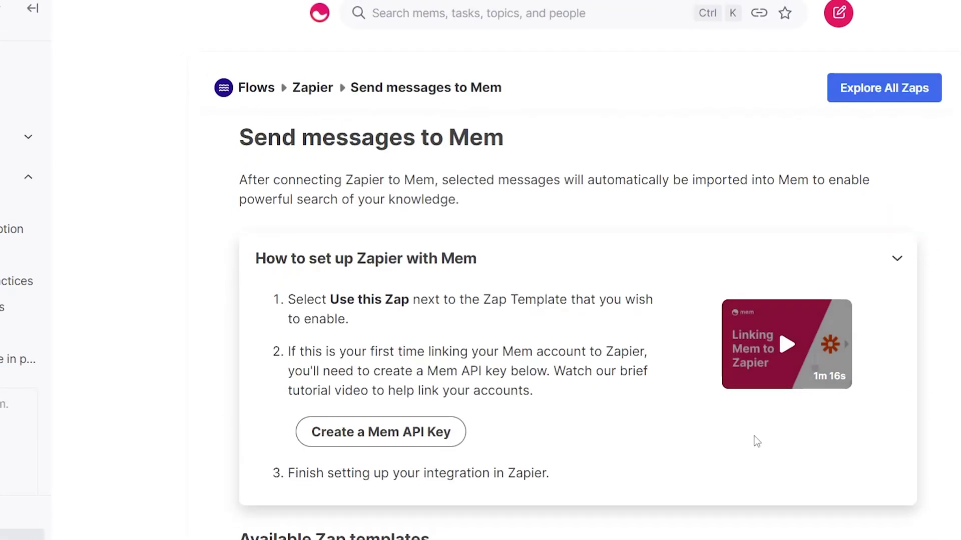
scroll(755, 439, "down", 4)
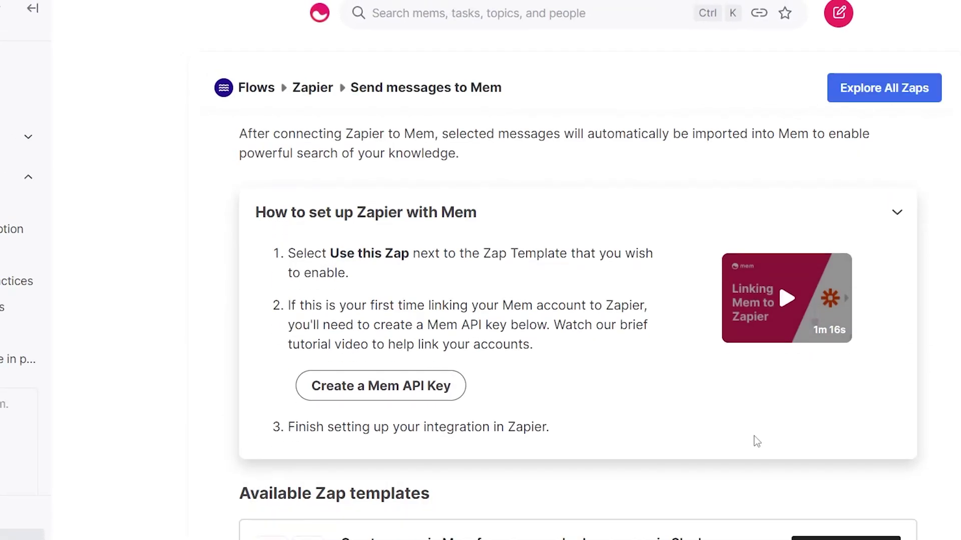